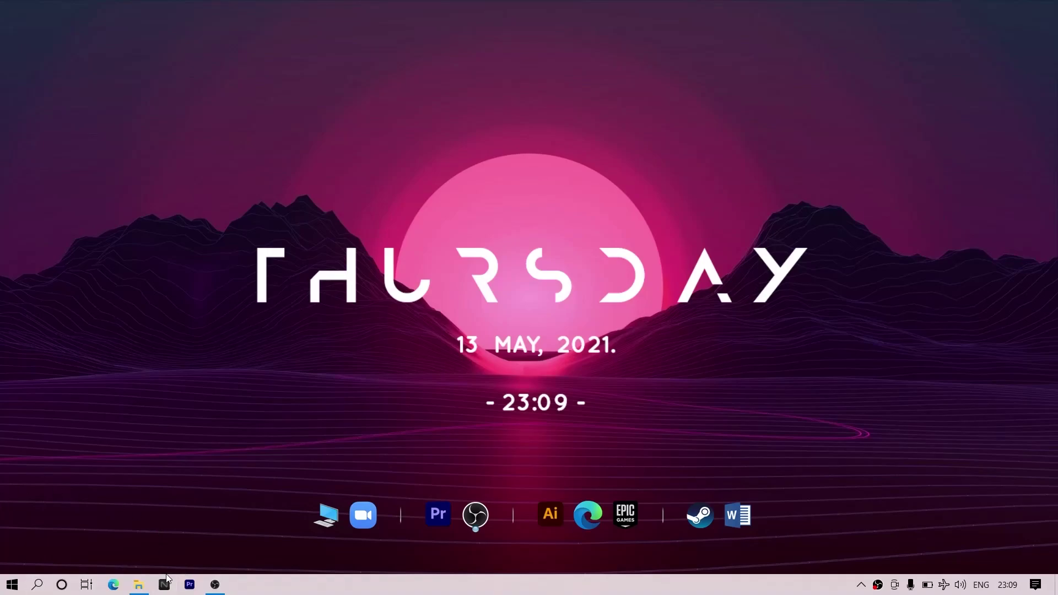
Step: Browse from D:\Photo into the Adobe Photoshop CC 14.2 folder, then into Adobe CC
click(139, 584)
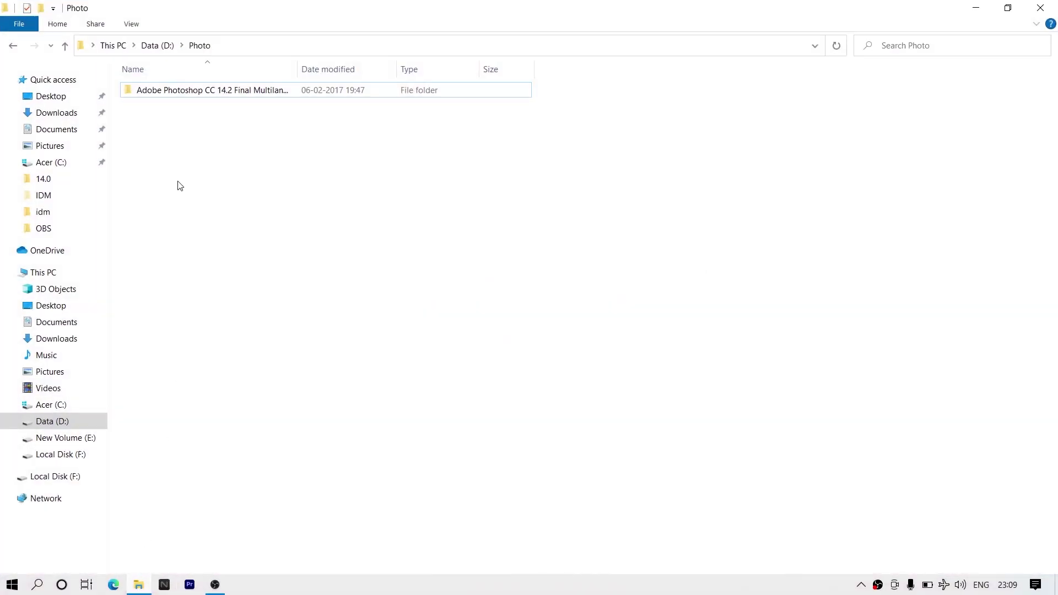
double_click(192, 92)
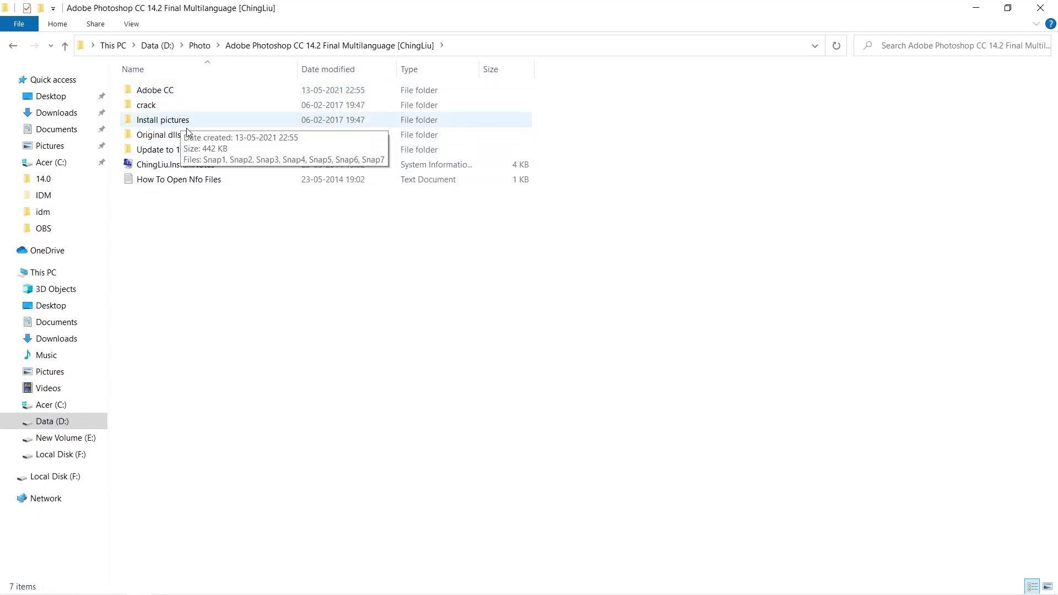
double_click(164, 92)
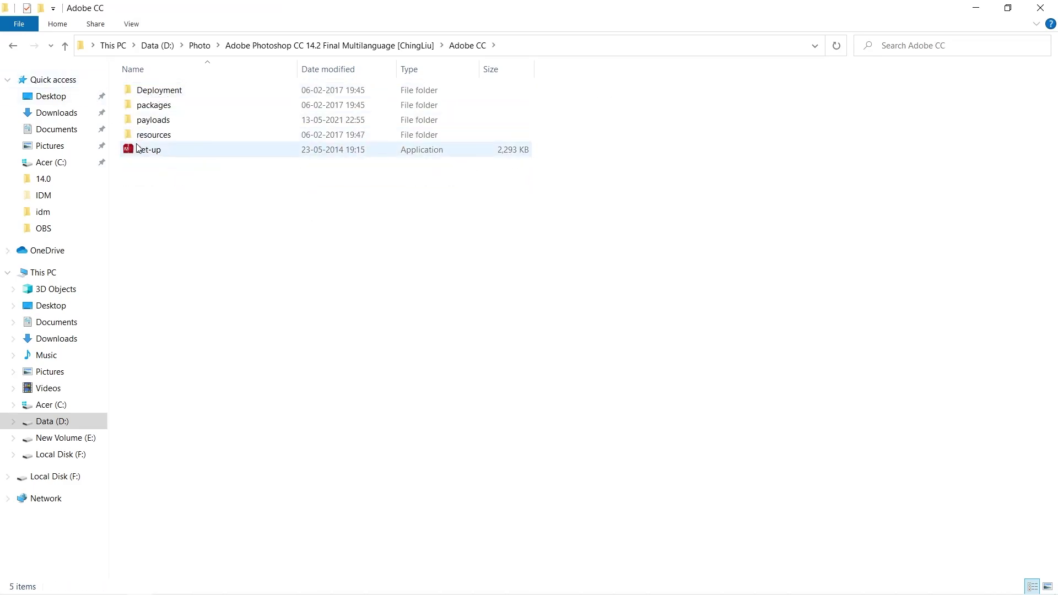
Step: Launch Set-up.exe from the Adobe CC folder to start the Adobe Installer
double_click(136, 152)
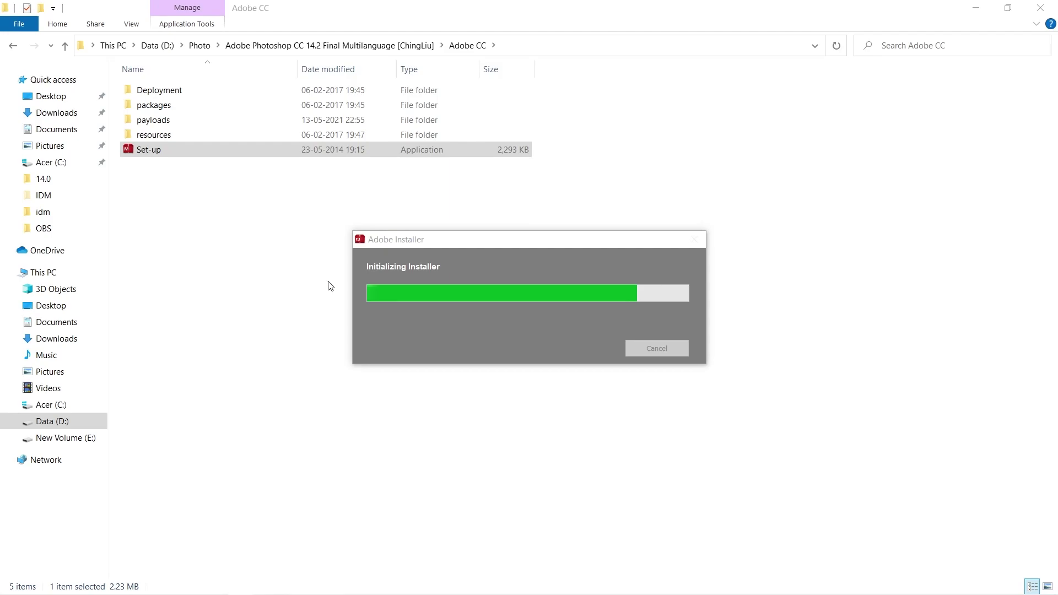
Step: Choose to try Photoshop CC and postpone Adobe ID sign-in until later
key(alt+Left)
key(alt+Left)
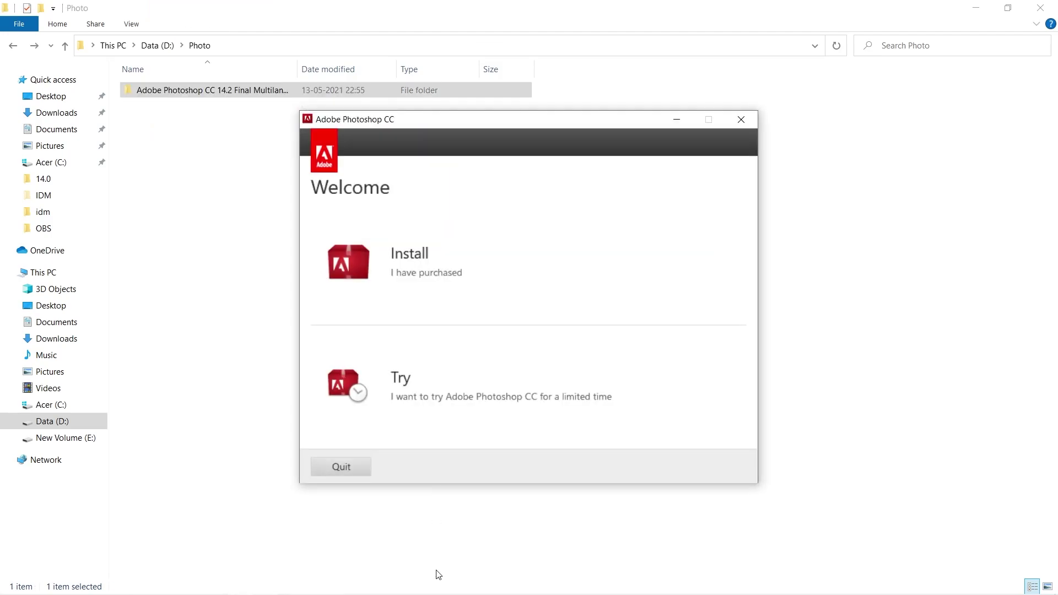
click(453, 405)
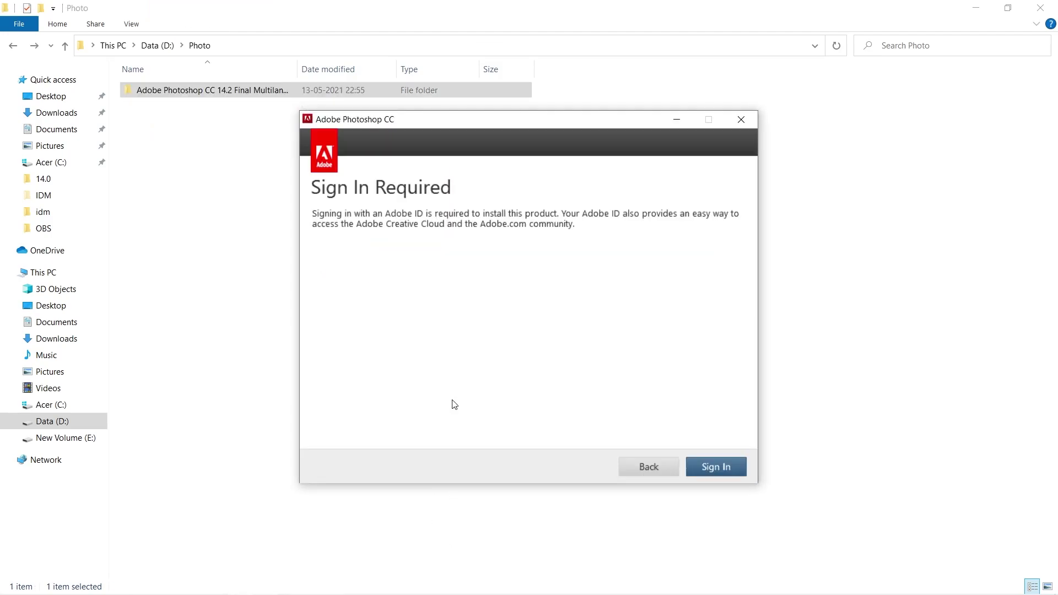
click(700, 468)
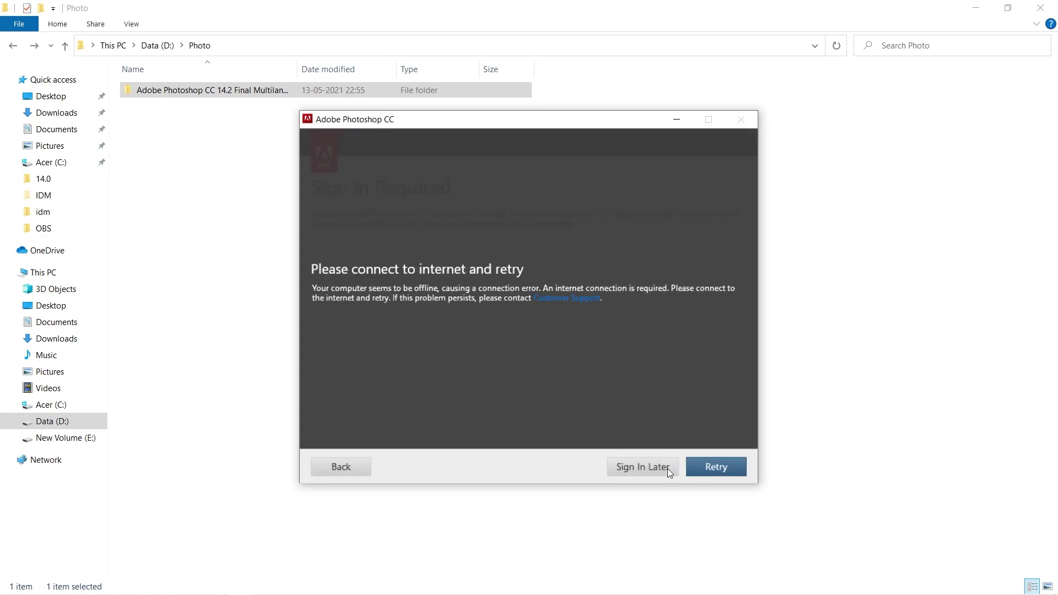
click(668, 469)
Step: Accept the licence and install Photoshop CC and the 64-bit version to C:\Program Files\Adobe
click(708, 470)
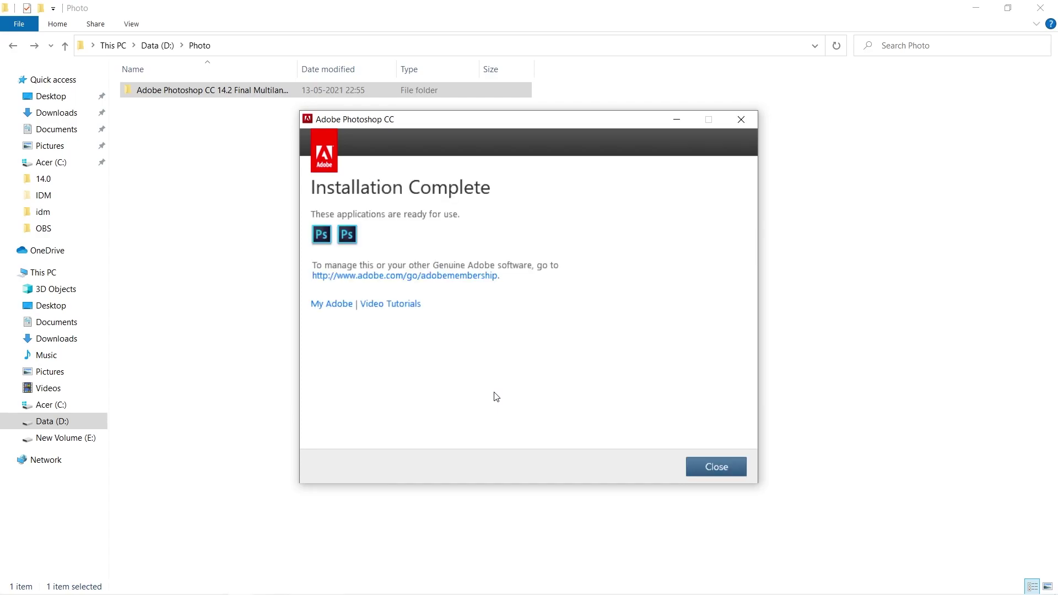
Step: Dismiss the completion screen, then view and close Patch.Steps.jpg from the crack folder
click(716, 467)
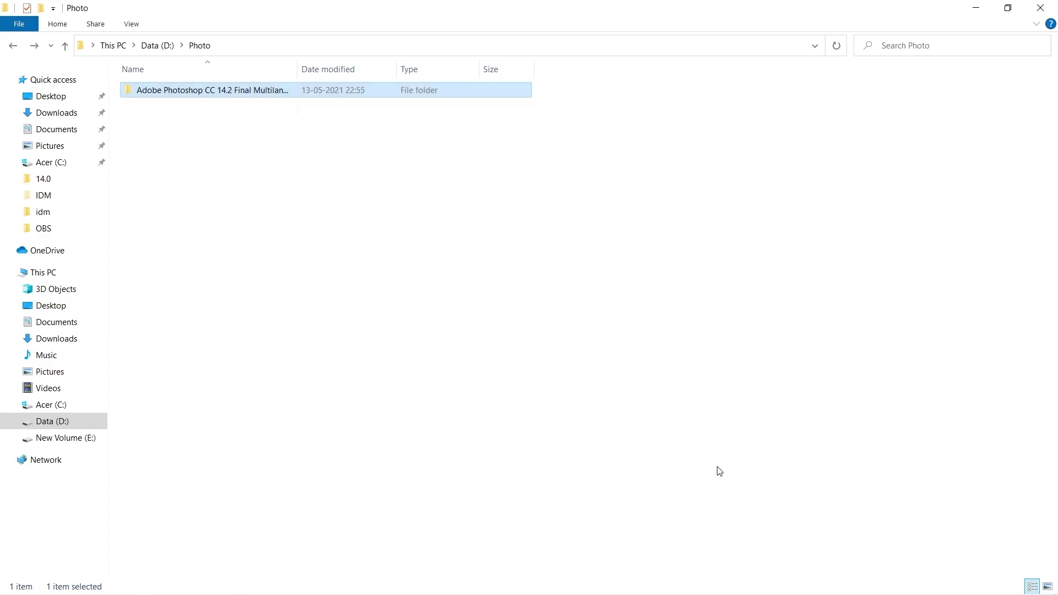
double_click(277, 100)
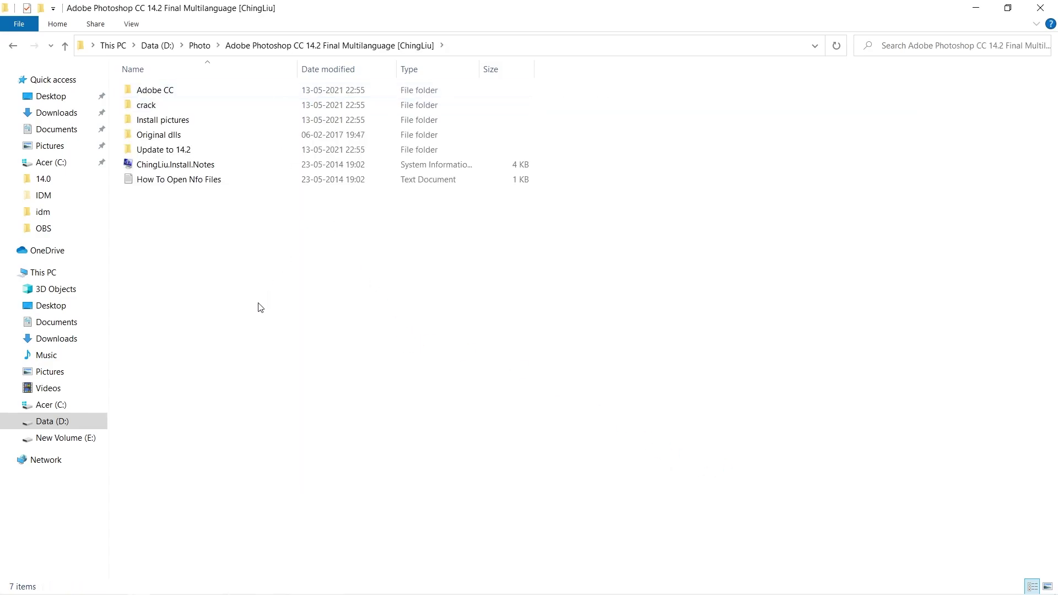
mouse_move(13, 587)
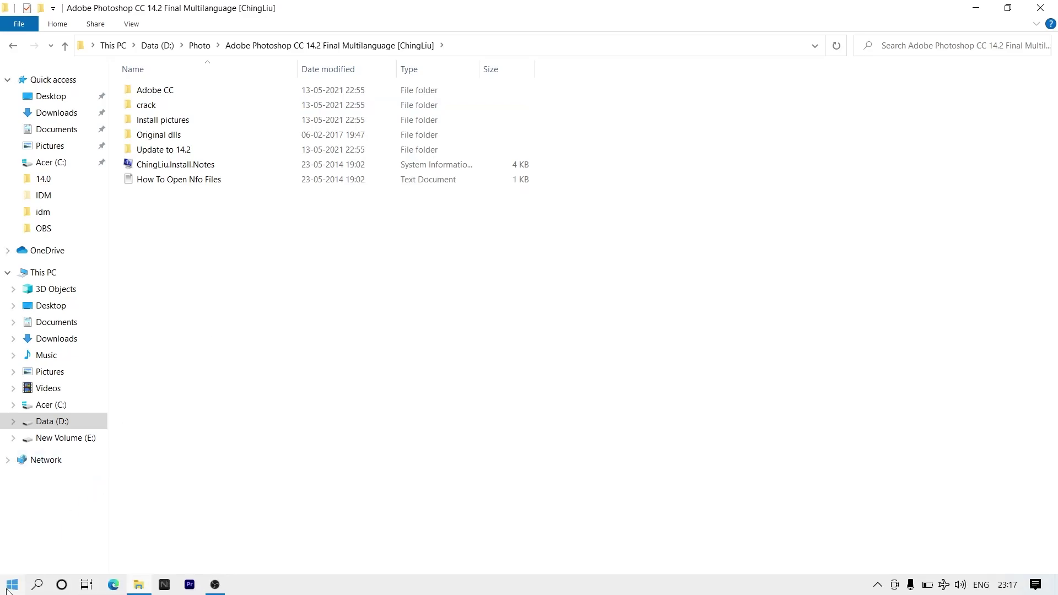
double_click(168, 110)
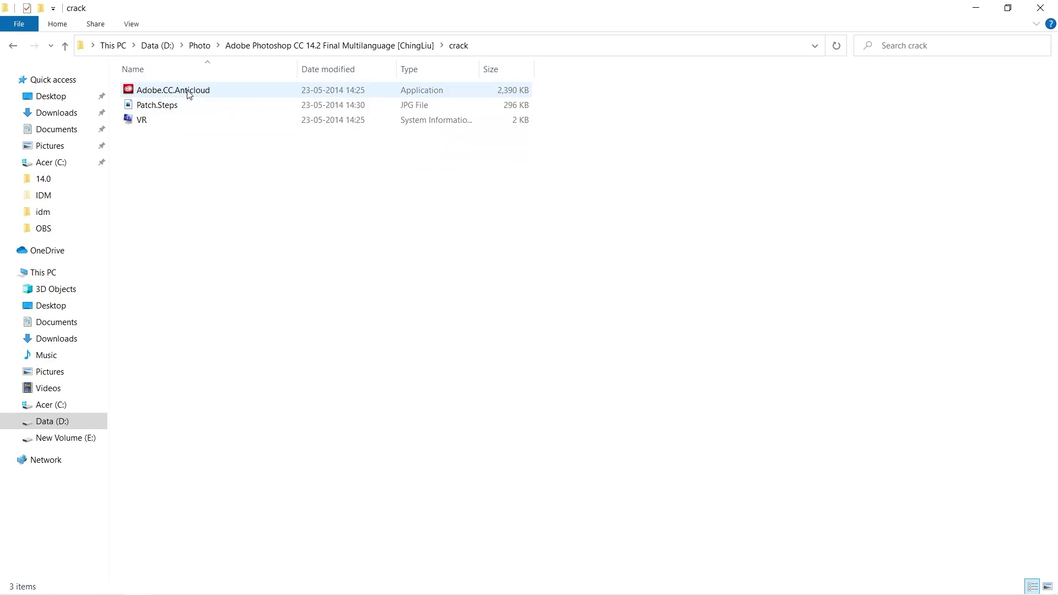
click(175, 105)
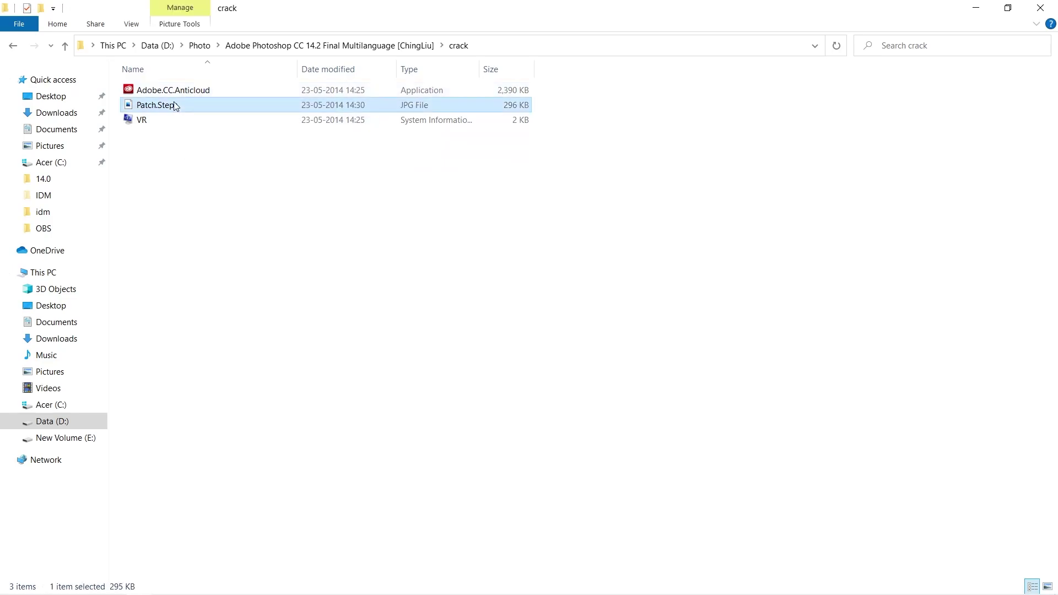
double_click(175, 106)
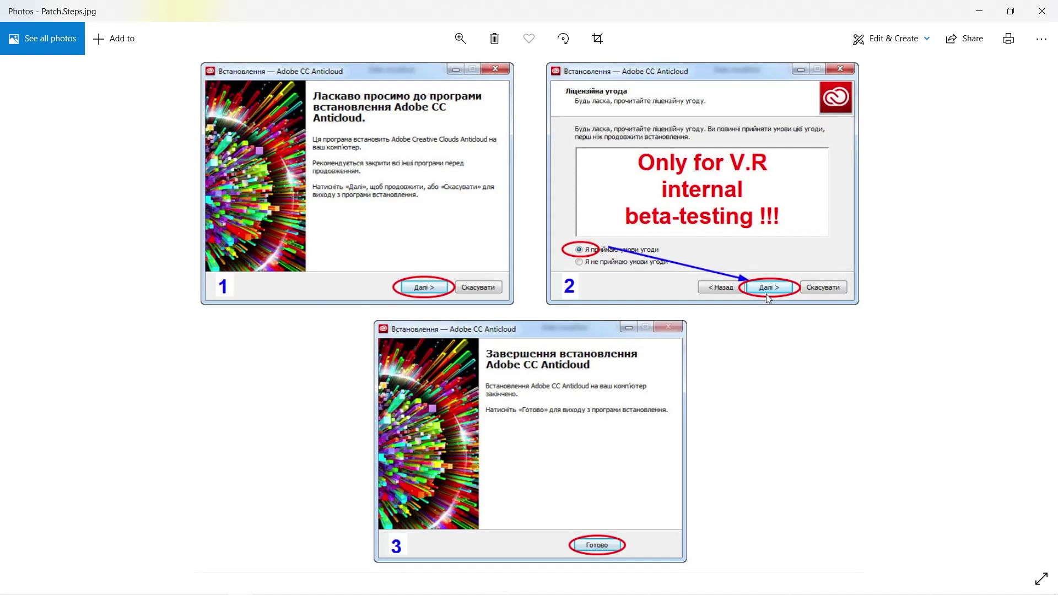
click(1042, 11)
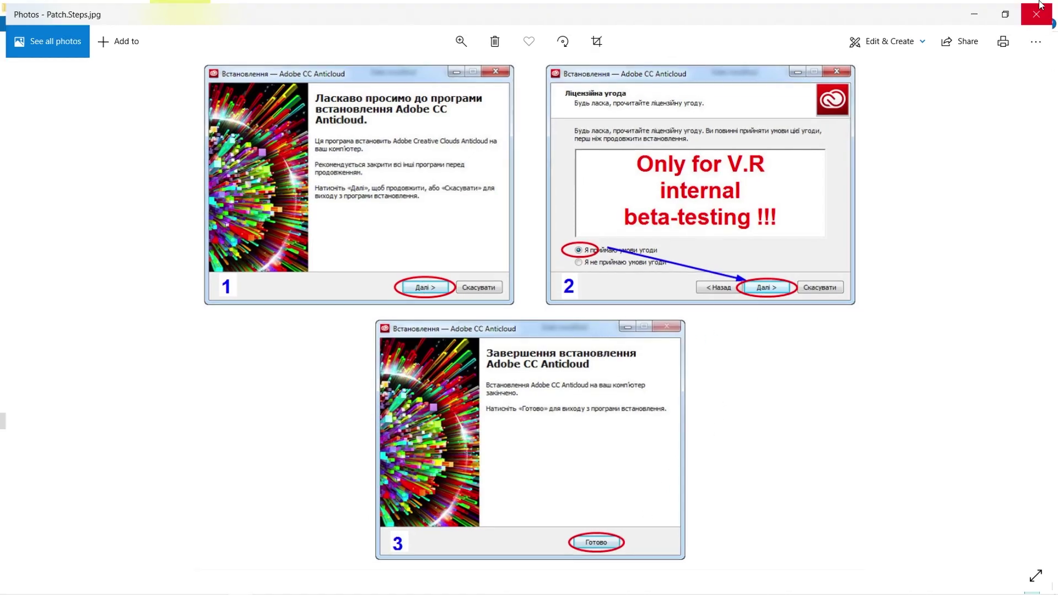
Step: Run Adobe.CC.Anticloud, accept its licence, finish it, and go back up one folder
click(312, 90)
double_click(312, 91)
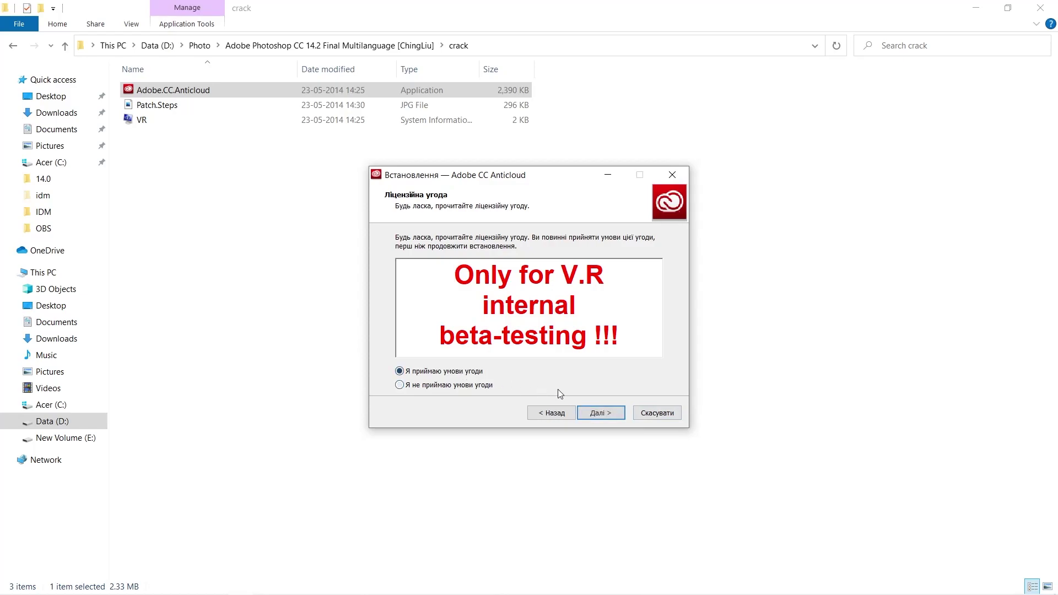
click(606, 413)
click(612, 414)
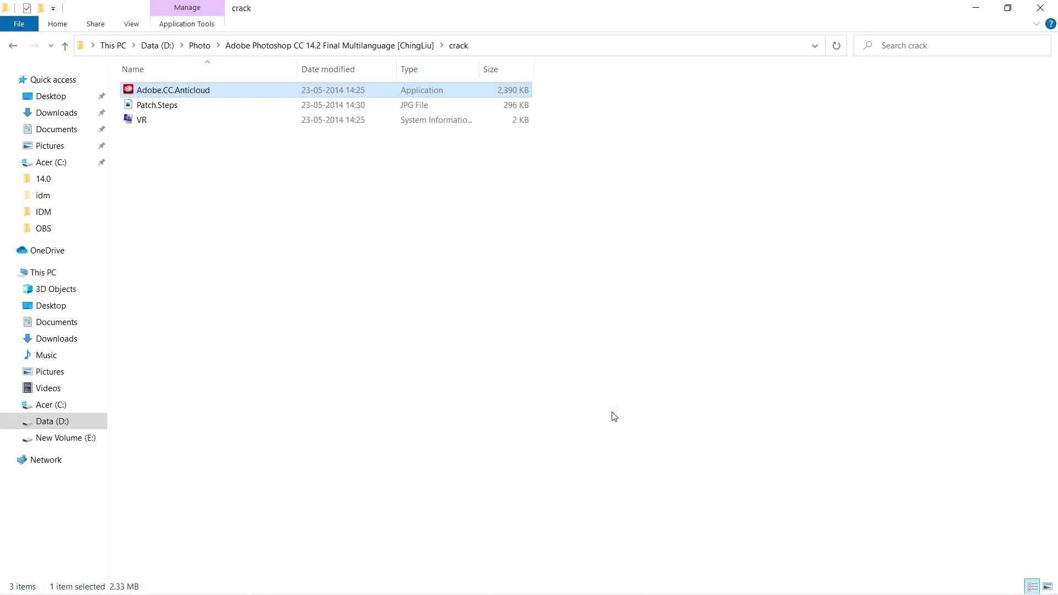
click(17, 45)
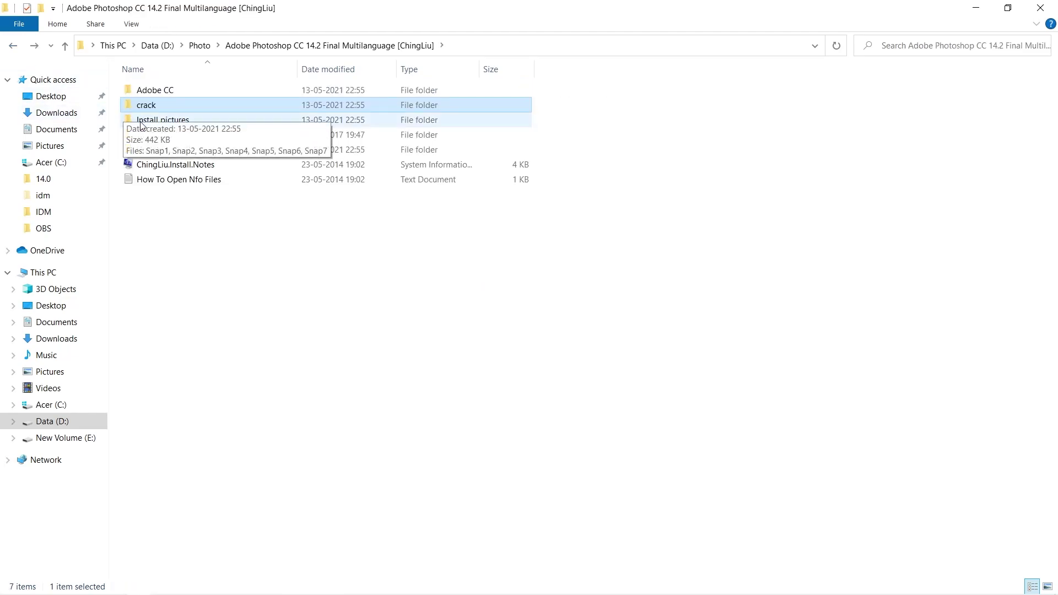
Step: Open the Install pictures folder and page through the screenshots from Snap1 in Photos
double_click(182, 121)
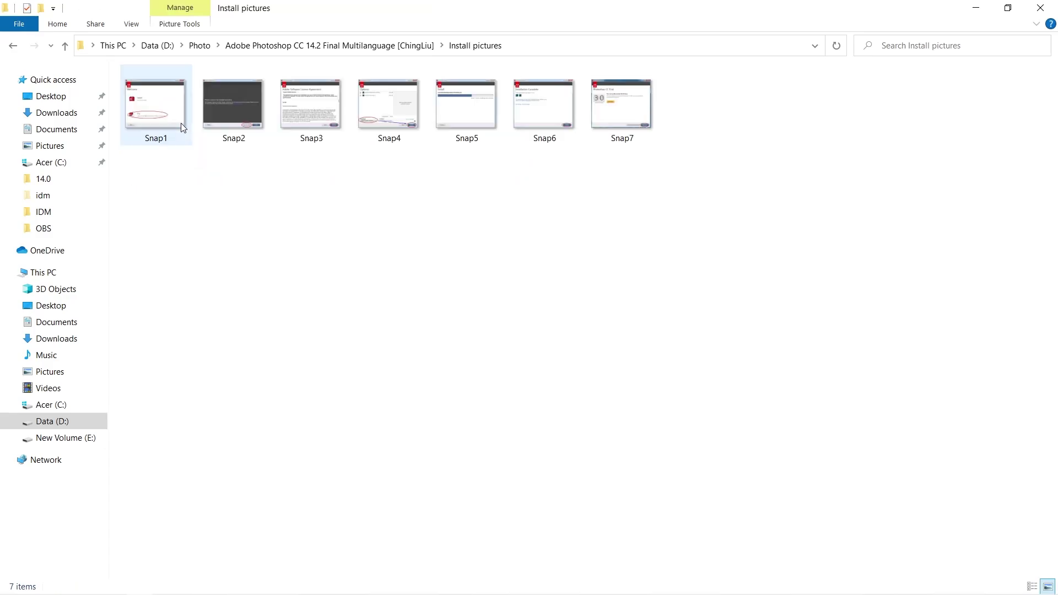
double_click(156, 105)
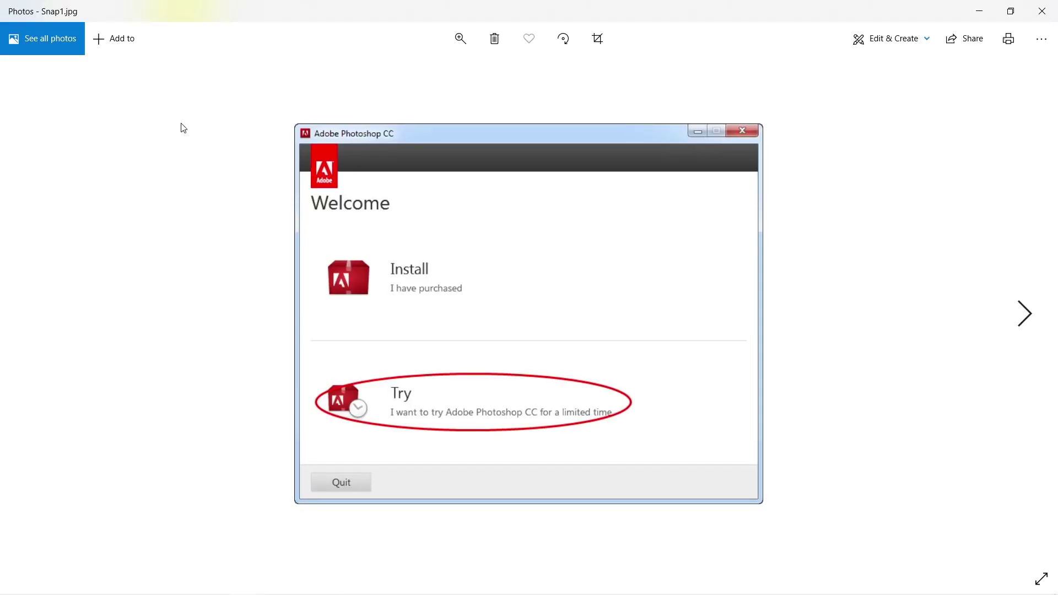
key(Right)
key(Right)
key(Right)
key(Right)
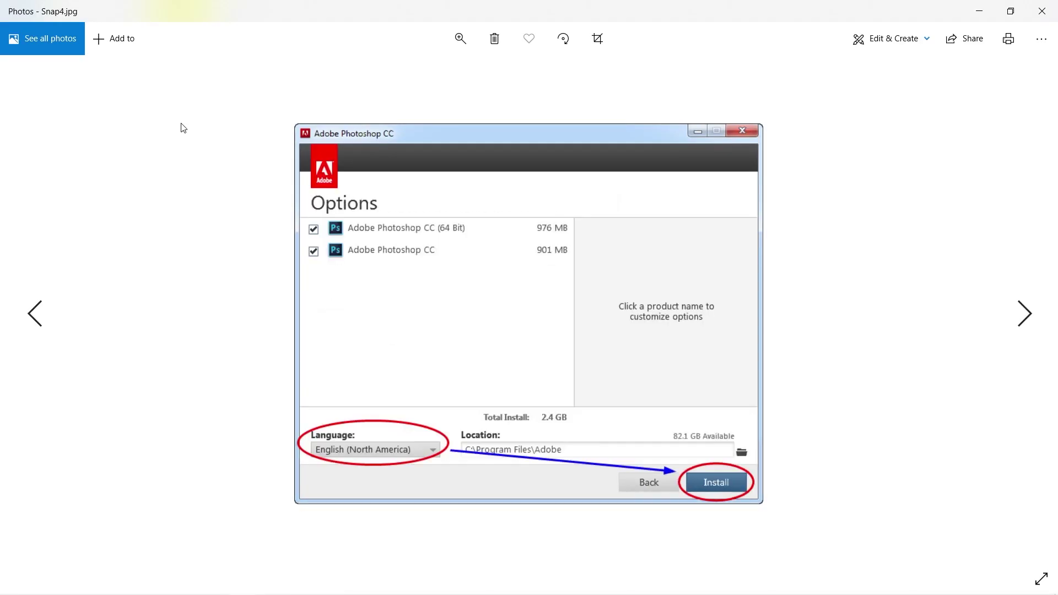
key(Right)
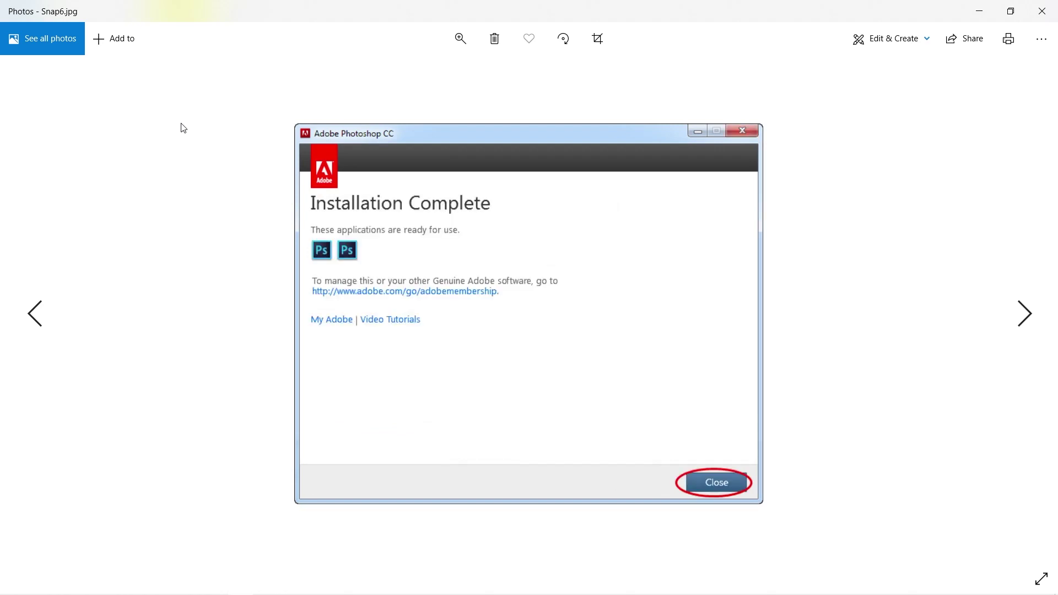
key(Right)
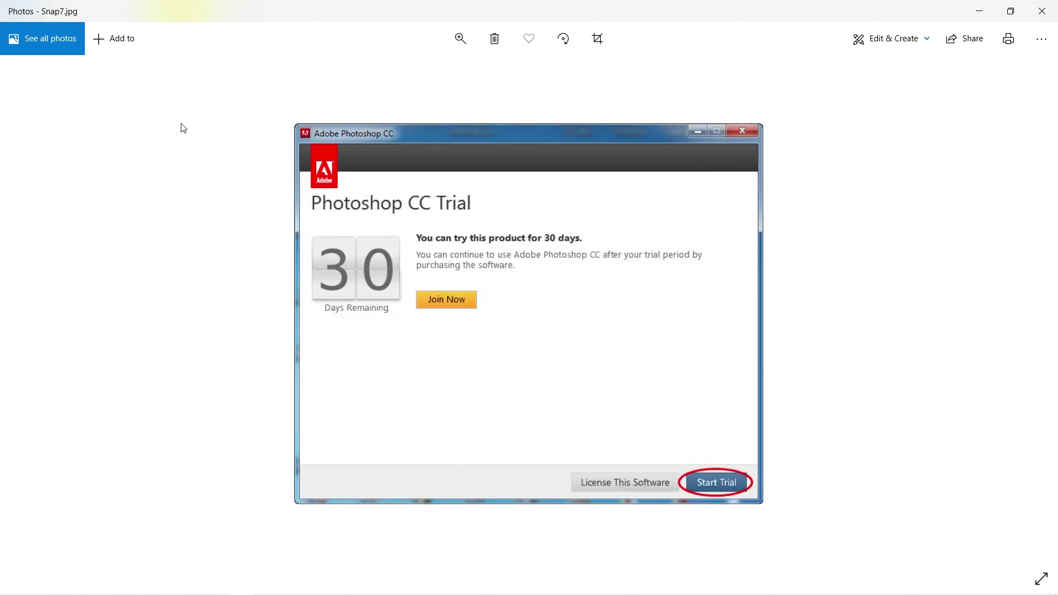
Step: Close Photos and start Adobe Photoshop CC from the Start menu's Recently added list
click(1041, 11)
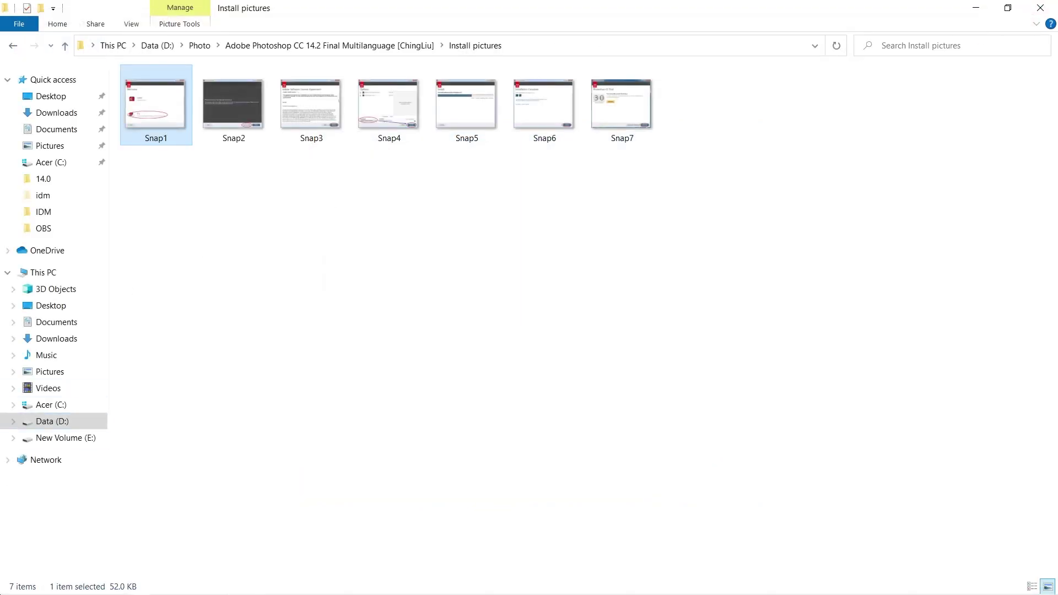
mouse_move(5, 590)
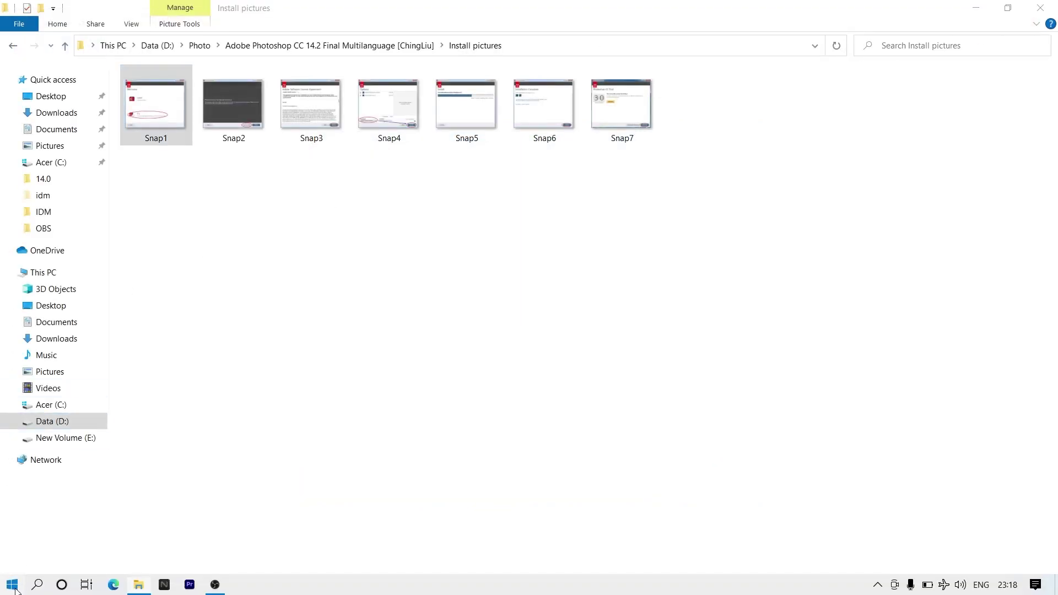
click(14, 585)
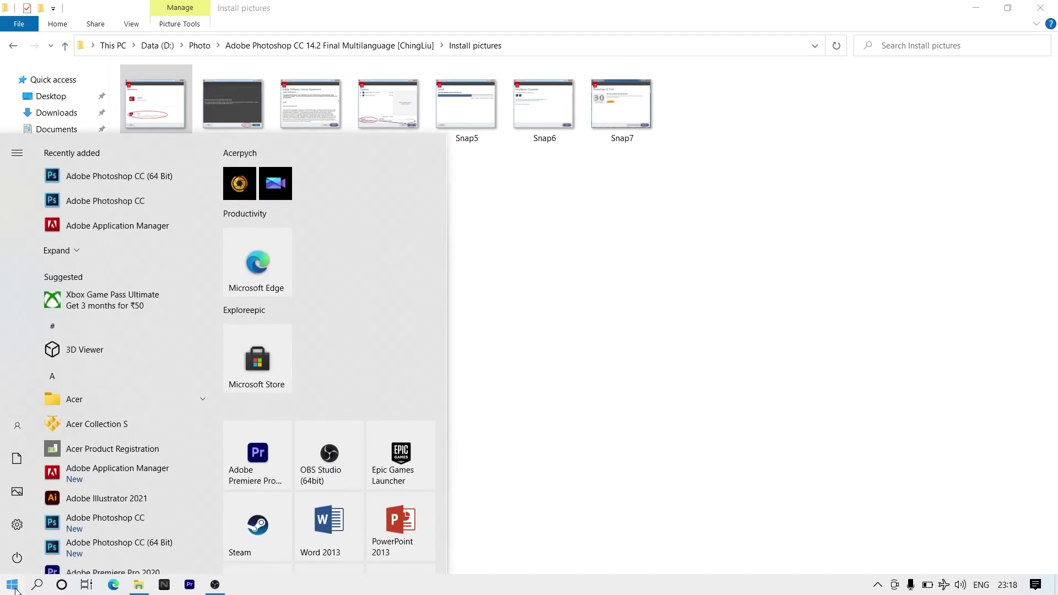
click(122, 202)
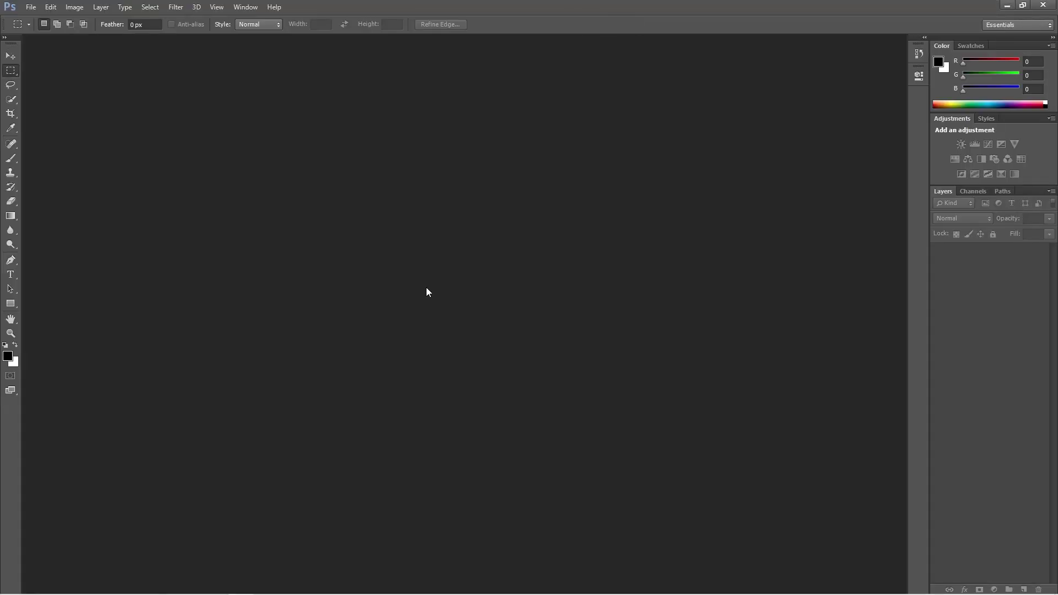
Step: Create Untitled-1 at the Default Photoshop Size (16.02 × 11.99 cm) with white background contents
click(274, 6)
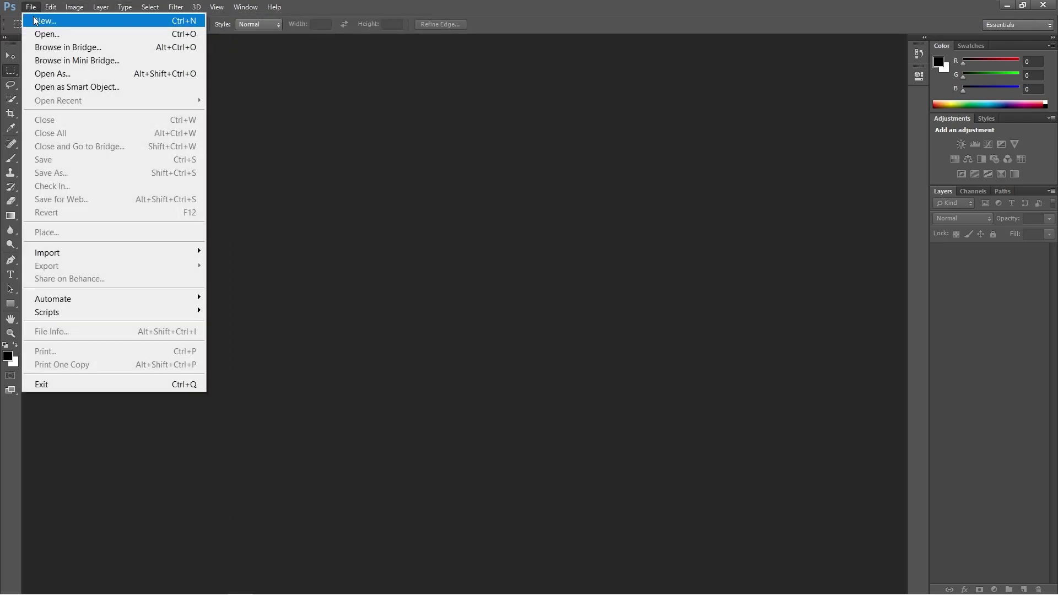
click(34, 21)
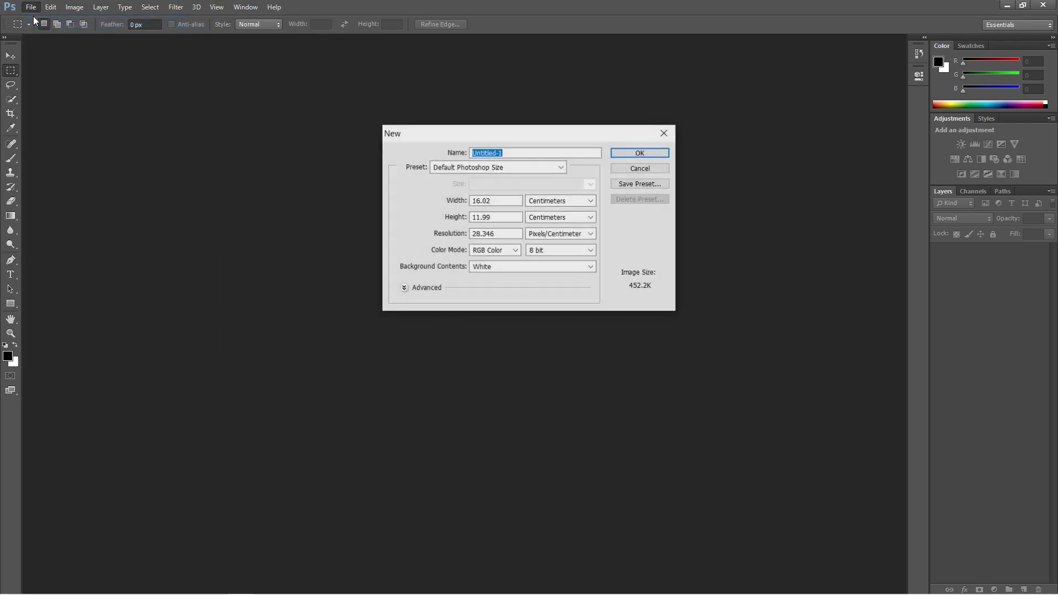
click(641, 154)
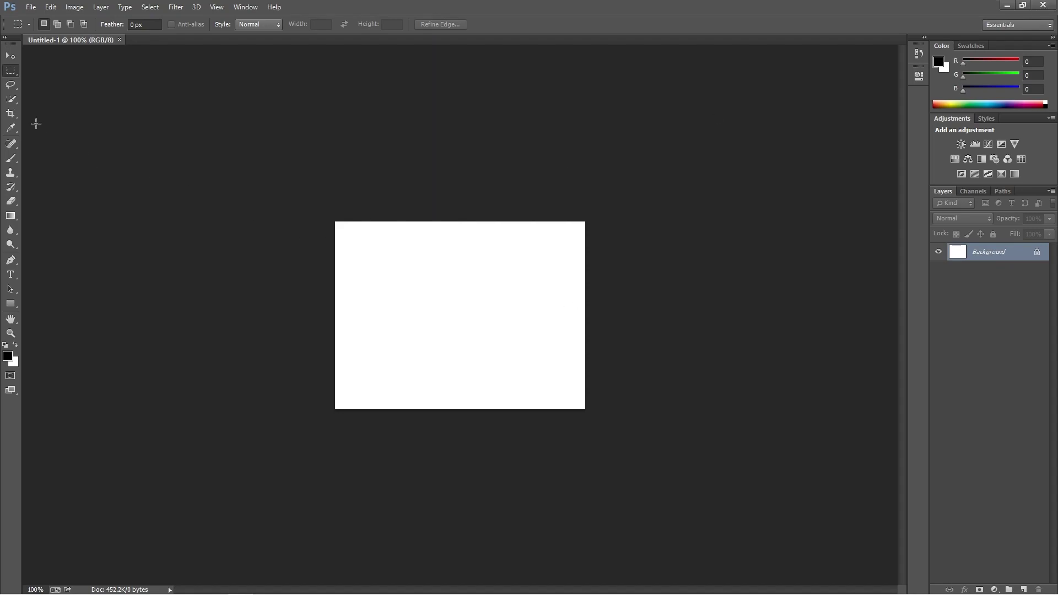
Step: Draw a black 244 × 168 px rectangle shape in the centre of the canvas
click(11, 56)
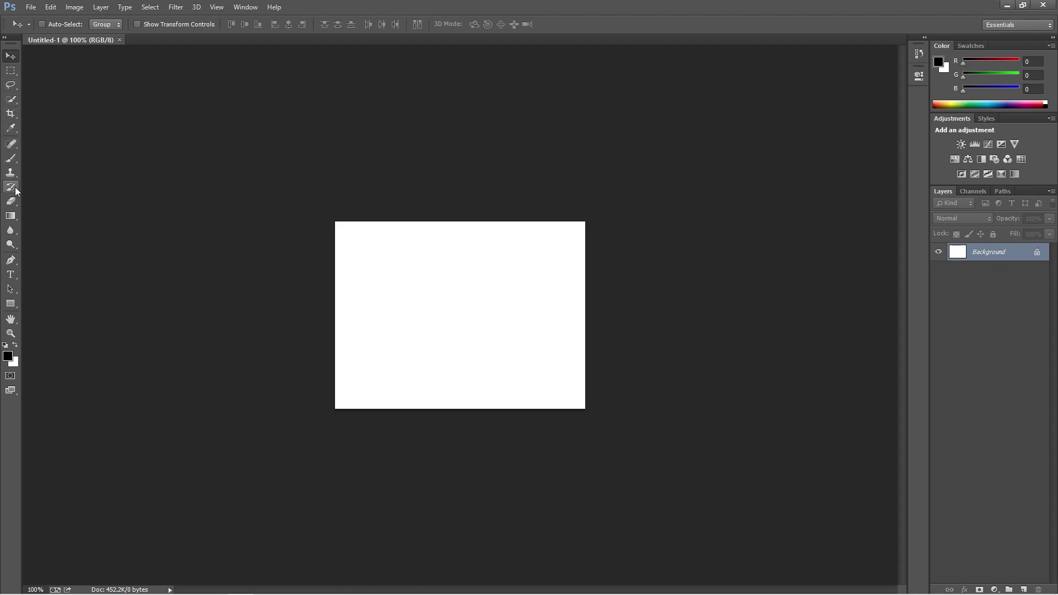
click(10, 304)
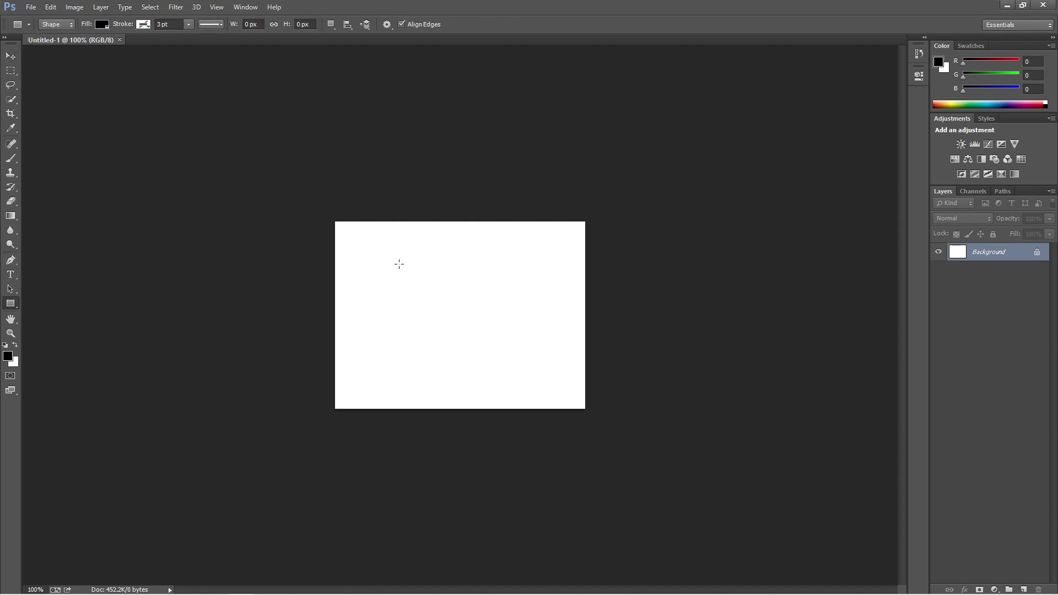
drag(399, 264, 533, 356)
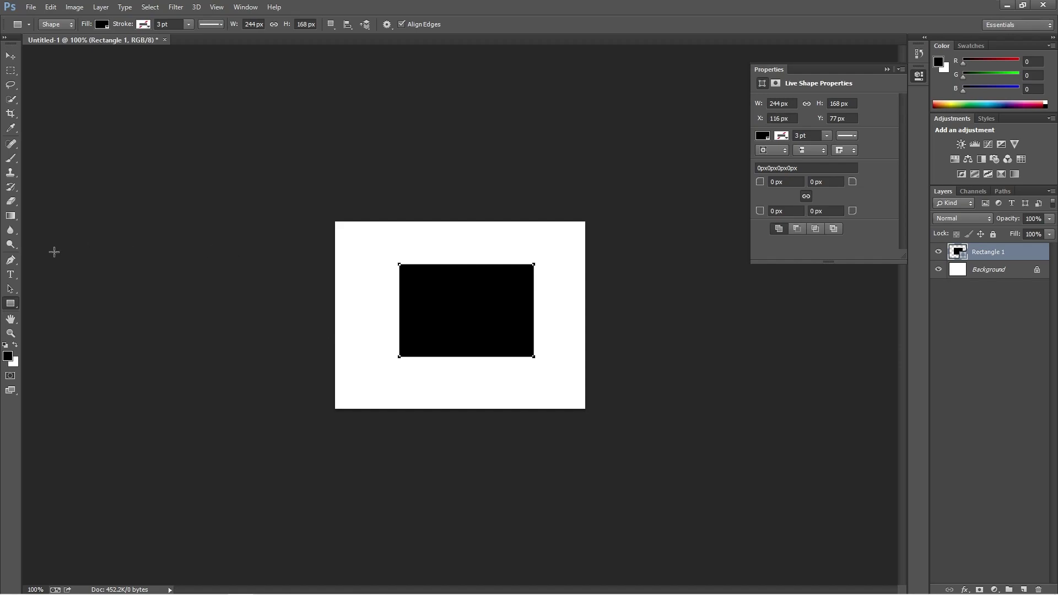
Step: Confirm the background colour is white, then swap it into the foreground
click(13, 361)
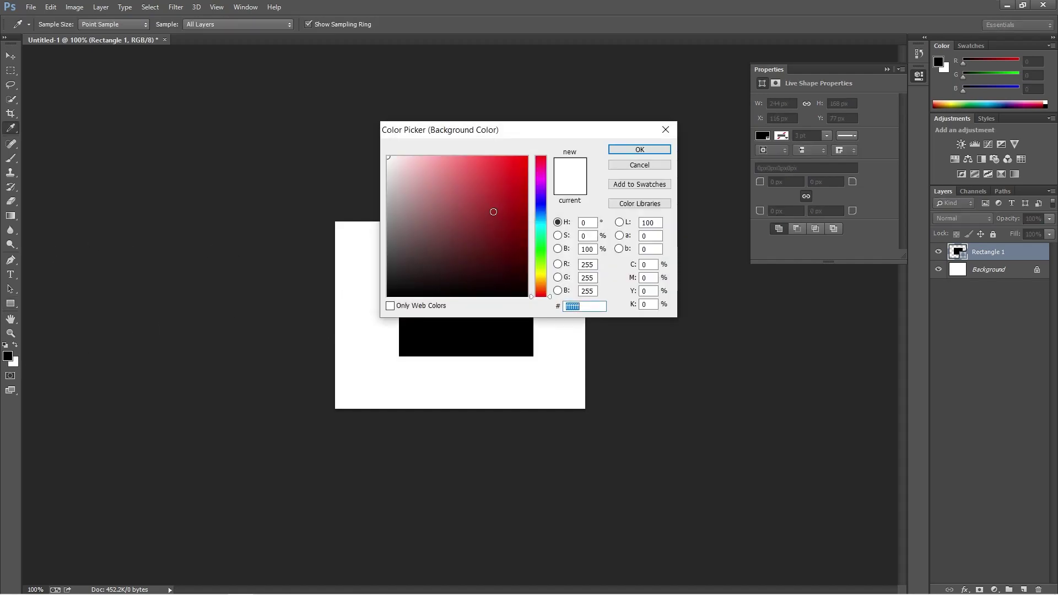
click(639, 150)
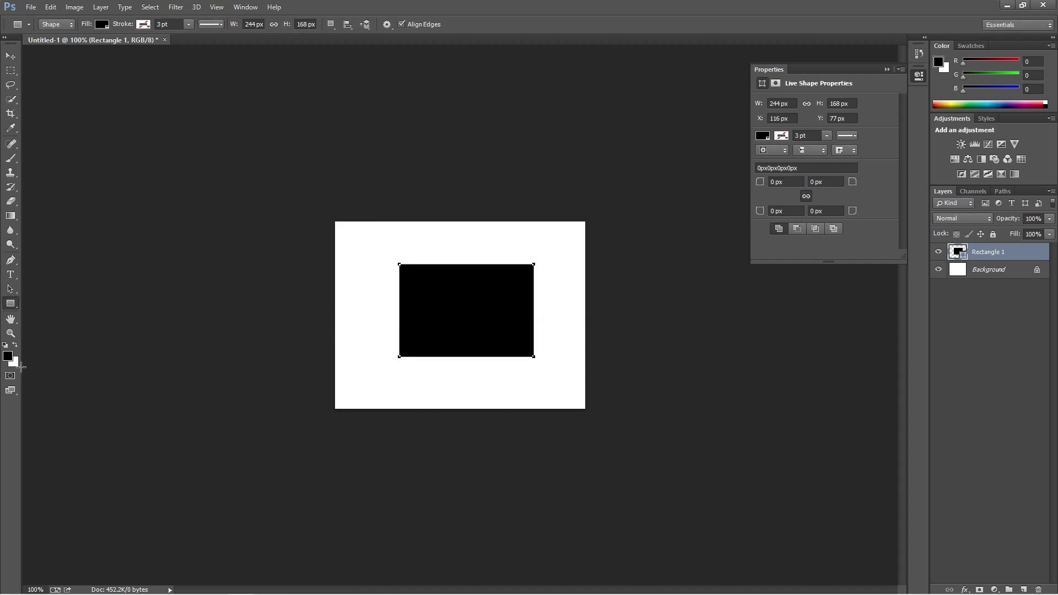
click(15, 345)
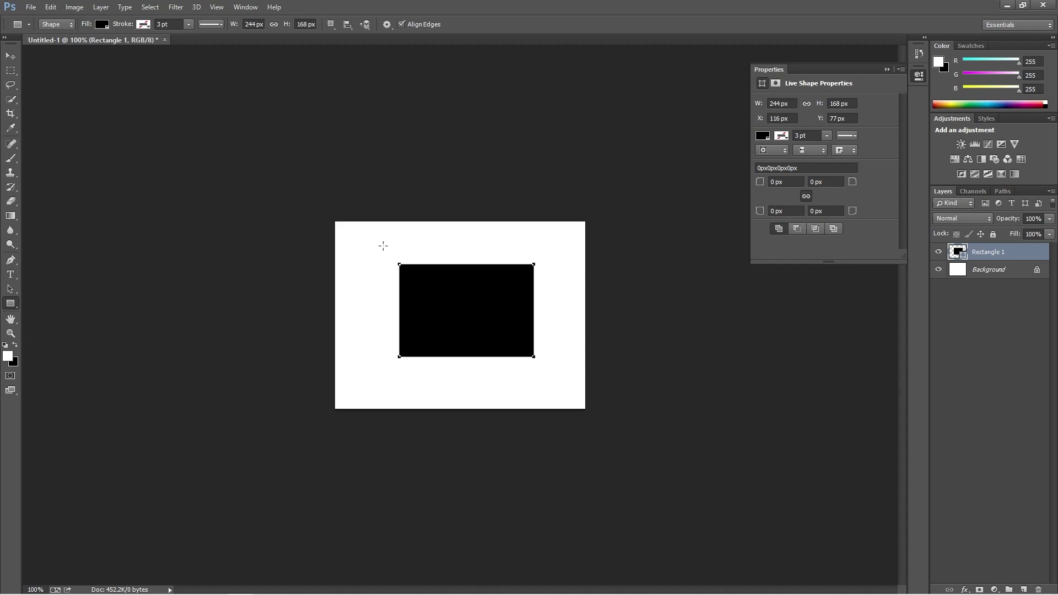
Step: Draw a 121 × 127 px Rectangle 2 over the black rectangle's upper-left corner and fill it white
drag(380, 243, 448, 312)
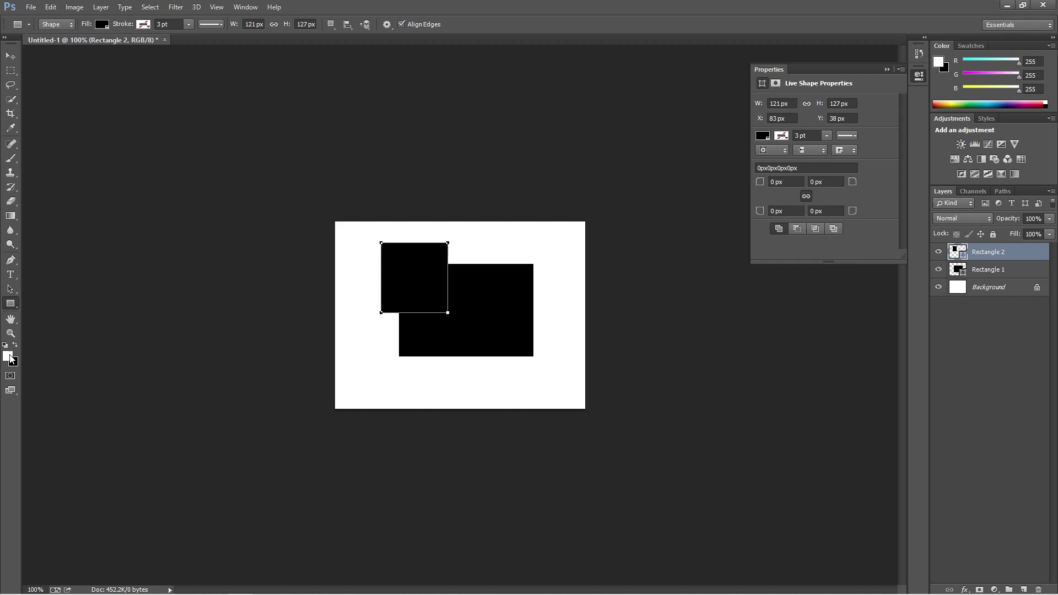
click(764, 138)
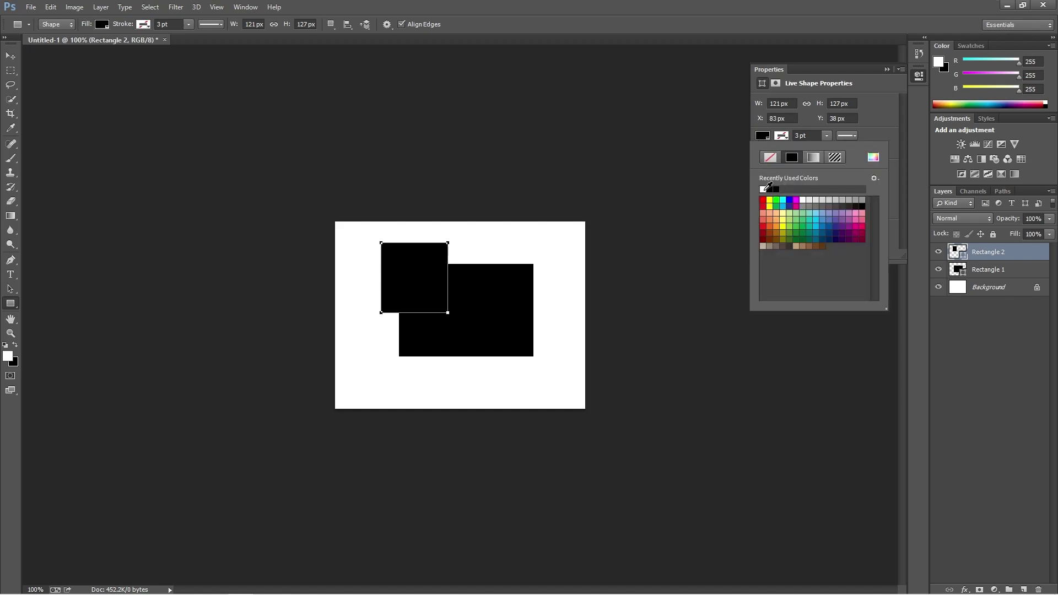
click(764, 189)
click(886, 69)
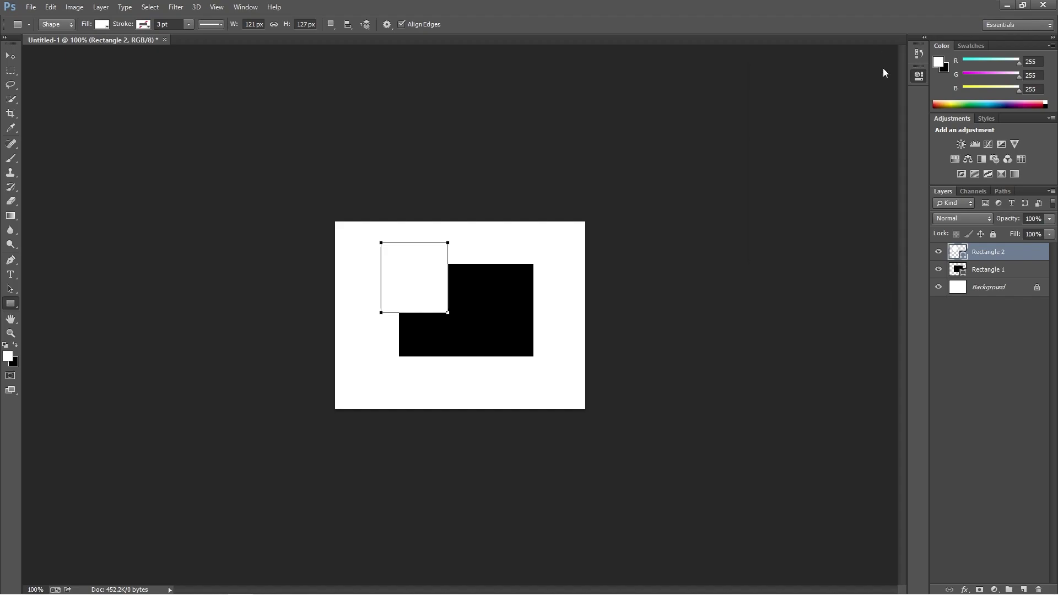
Step: Check Rectangle 2's stroke line style options and its 0 pt stroke width
click(219, 25)
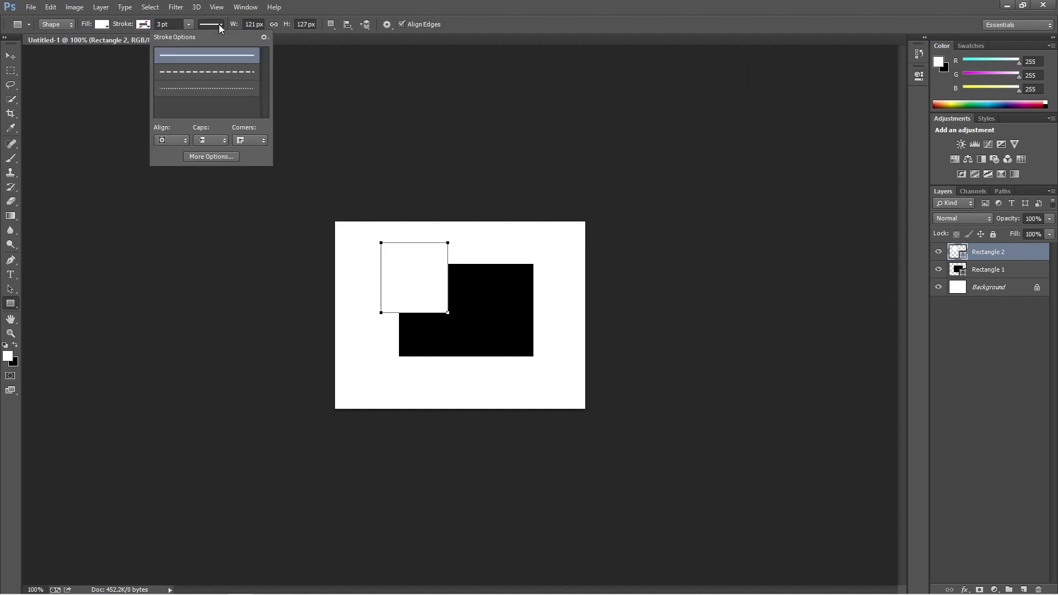
click(219, 25)
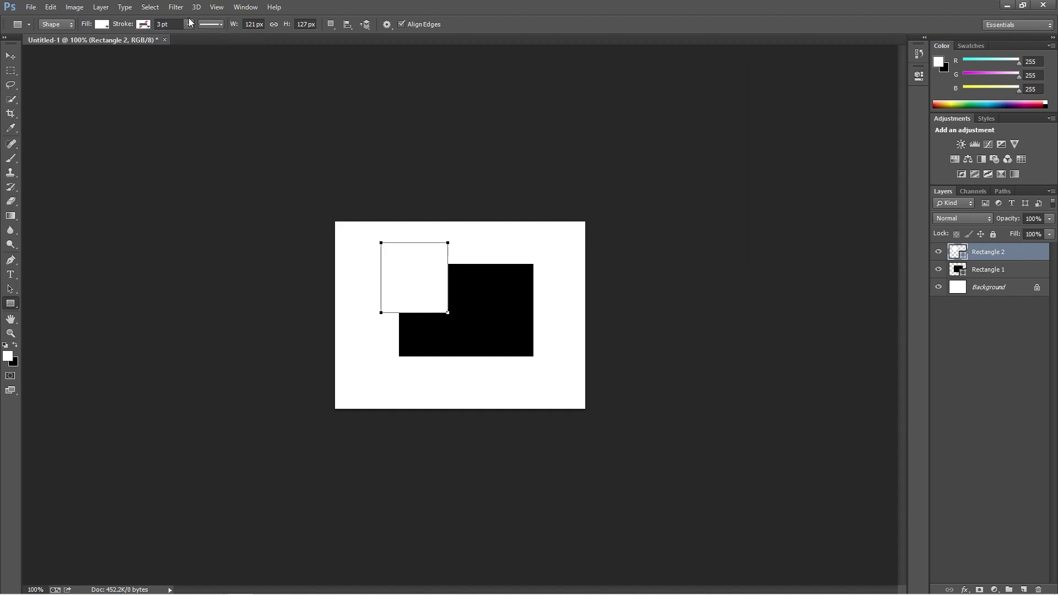
click(192, 25)
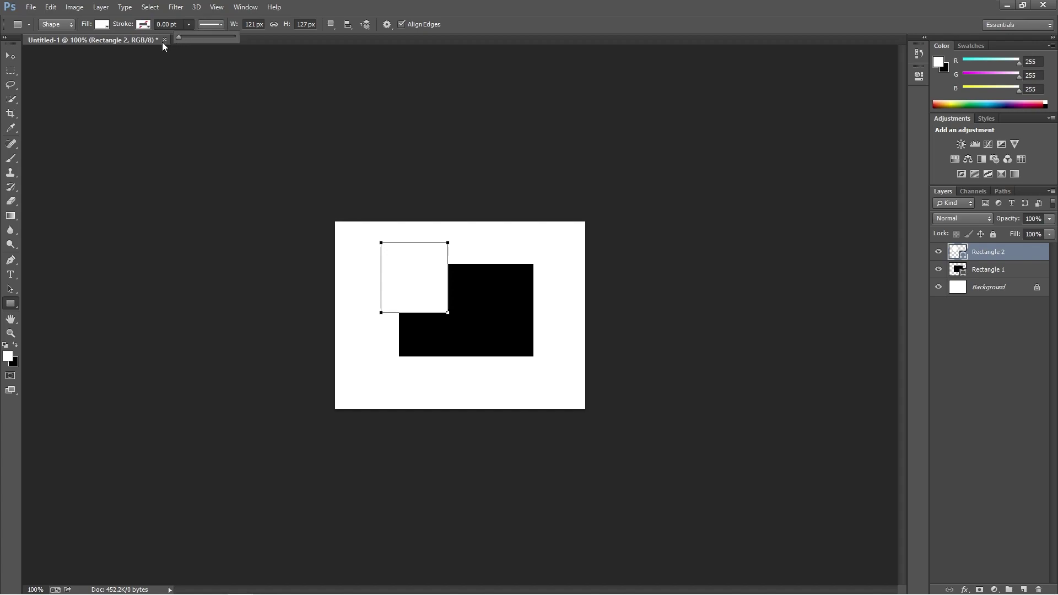
click(355, 263)
click(419, 296)
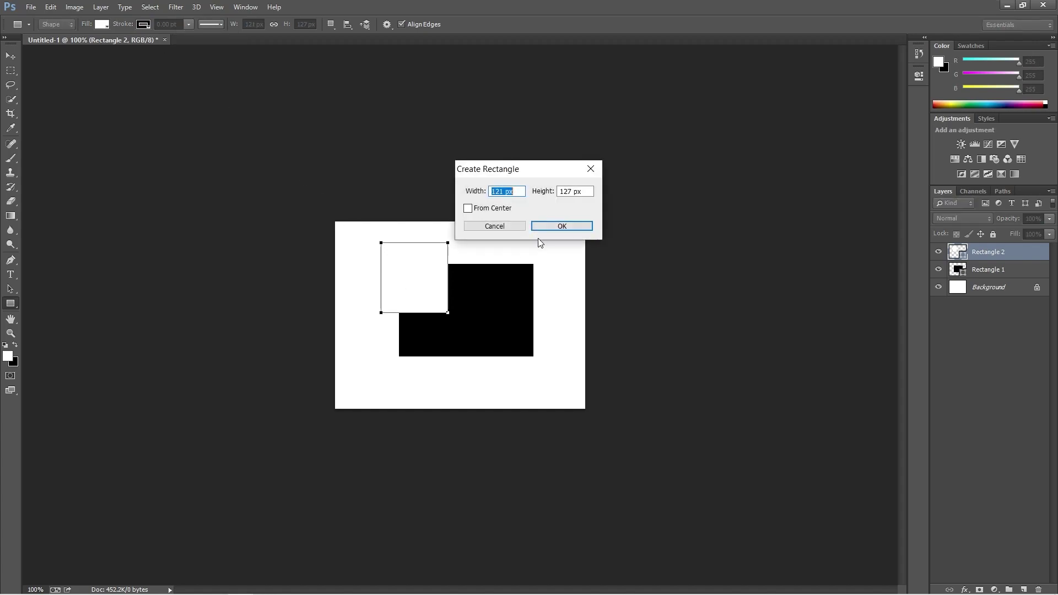